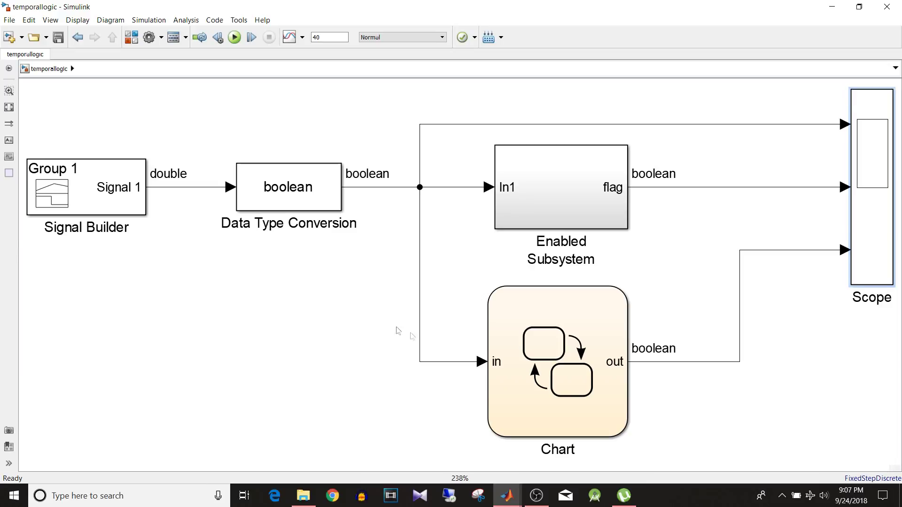
Inspect the Signal Builder waveform's rising edge at t=4 and falling edge at t=14
{"action": "double_click", "coordinate": [98, 195]}
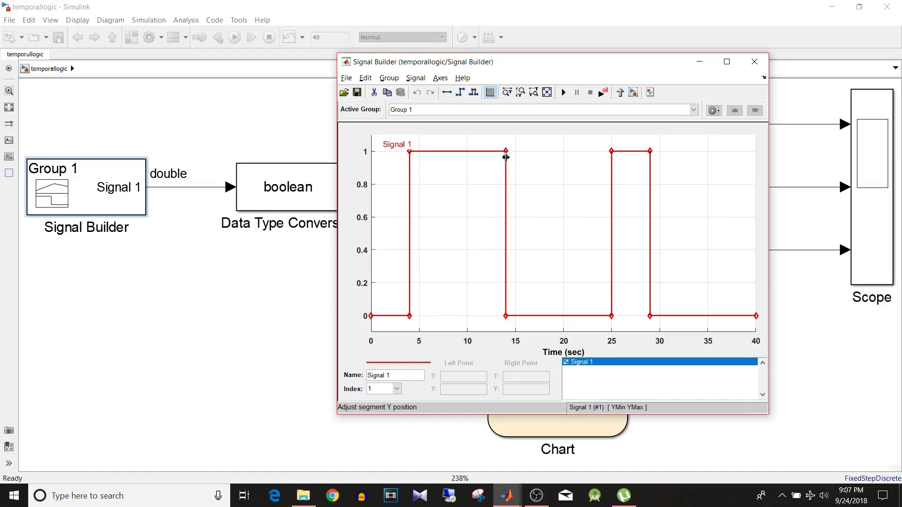
{"action": "left_click", "coordinate": [410, 290]}
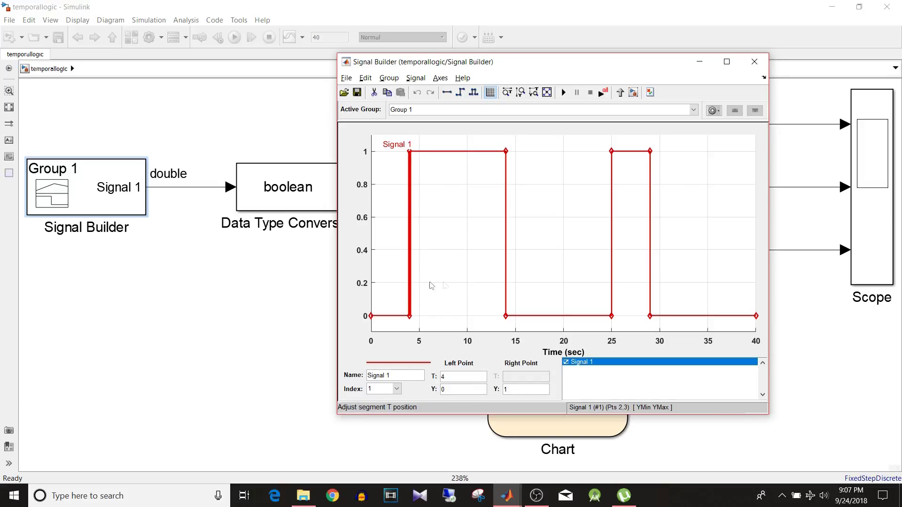
{"action": "left_click", "coordinate": [507, 288]}
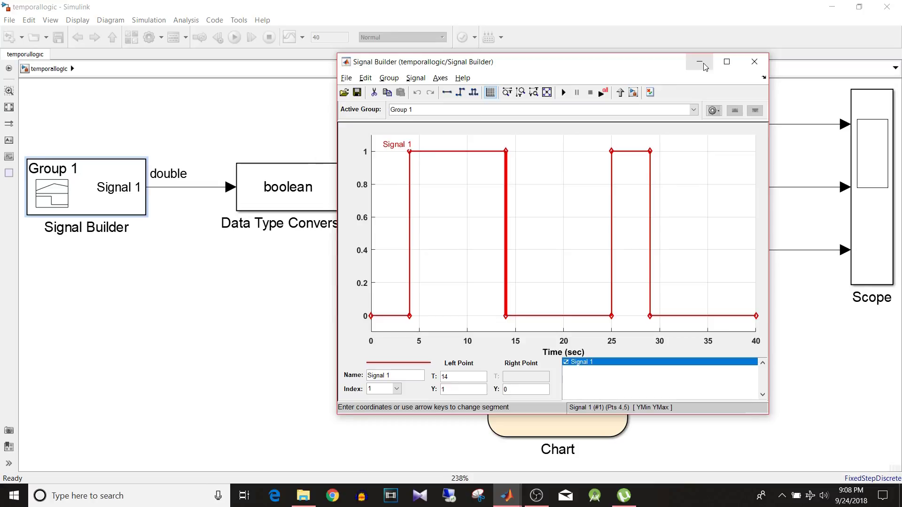
{"action": "left_click", "coordinate": [755, 64]}
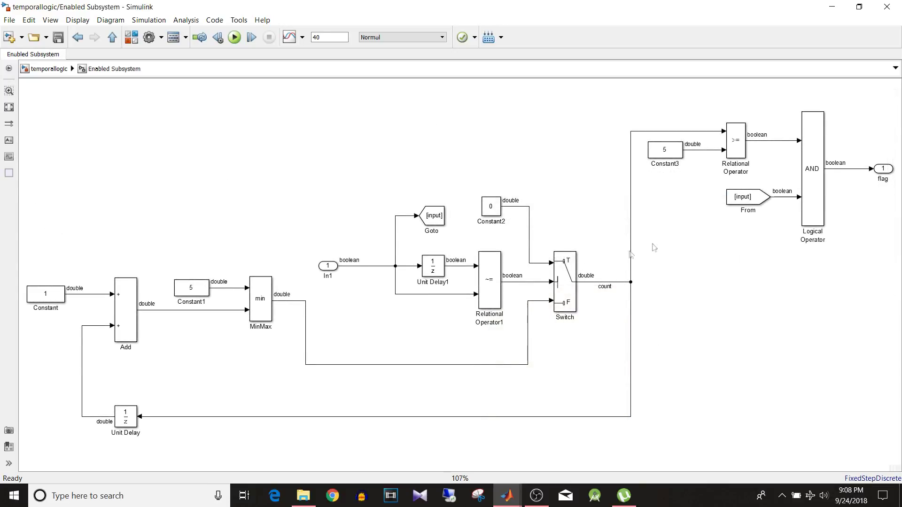
Highlight the Constant1 block, the AND Logical Operator and the counter loop blocks
{"action": "left_click", "coordinate": [203, 297]}
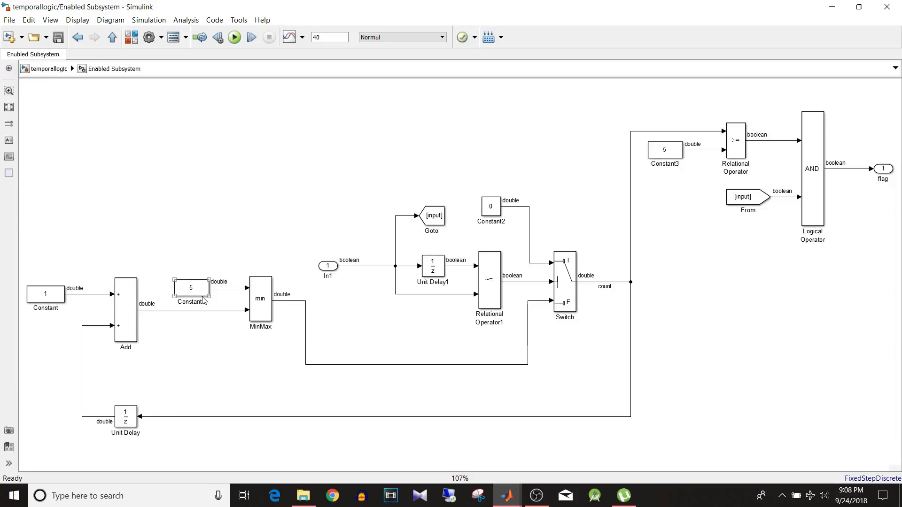
{"action": "left_click", "coordinate": [518, 262]}
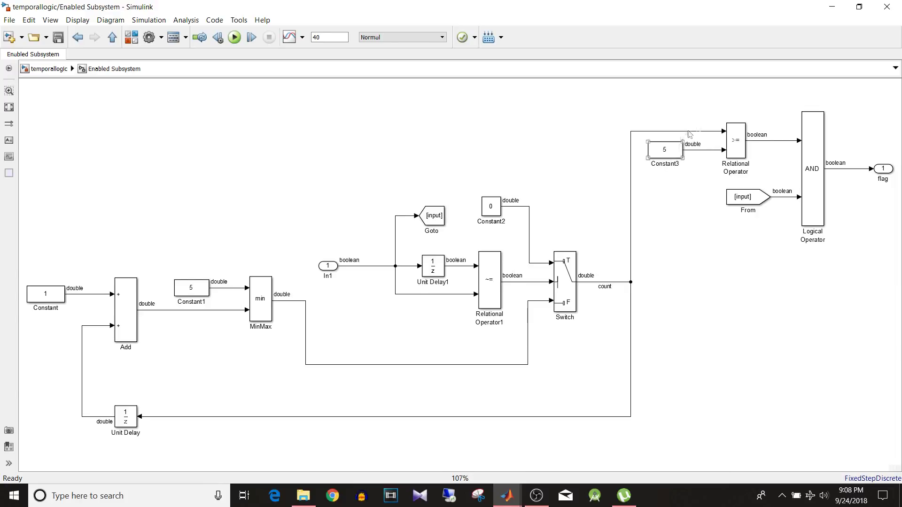
{"action": "left_click", "coordinate": [813, 190]}
{"action": "left_click", "coordinate": [619, 225]}
{"action": "left_click_drag", "start_coordinate": [21, 258], "coordinate": [290, 443]}
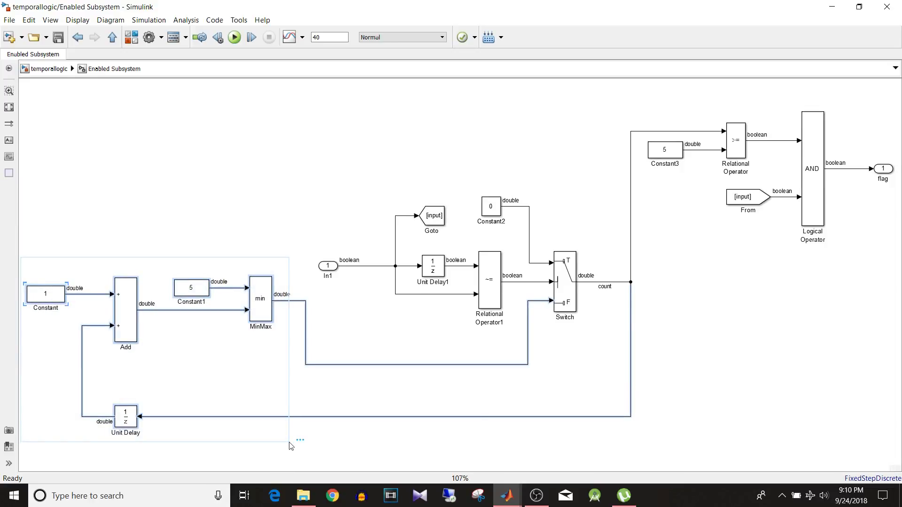
{"action": "left_click", "coordinate": [224, 369]}
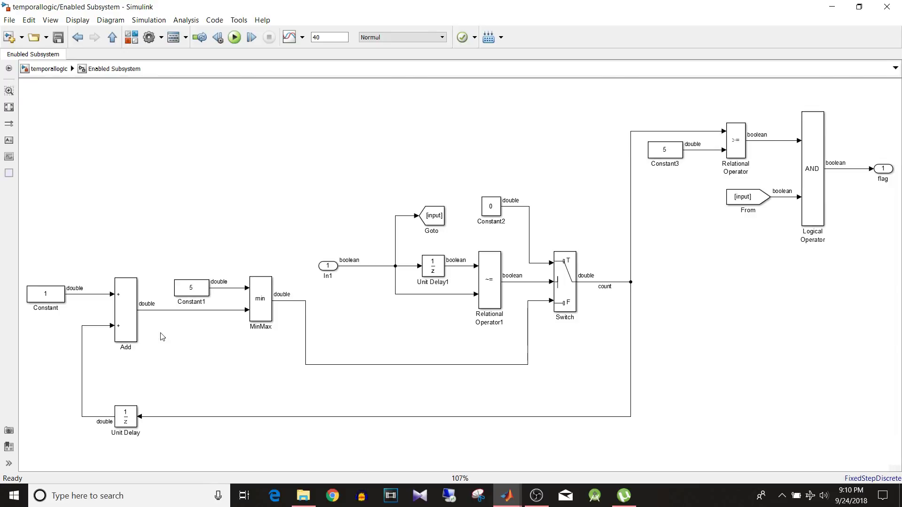
Step through the counter's Constant, Add and MinMax blocks
{"action": "left_click", "coordinate": [46, 305]}
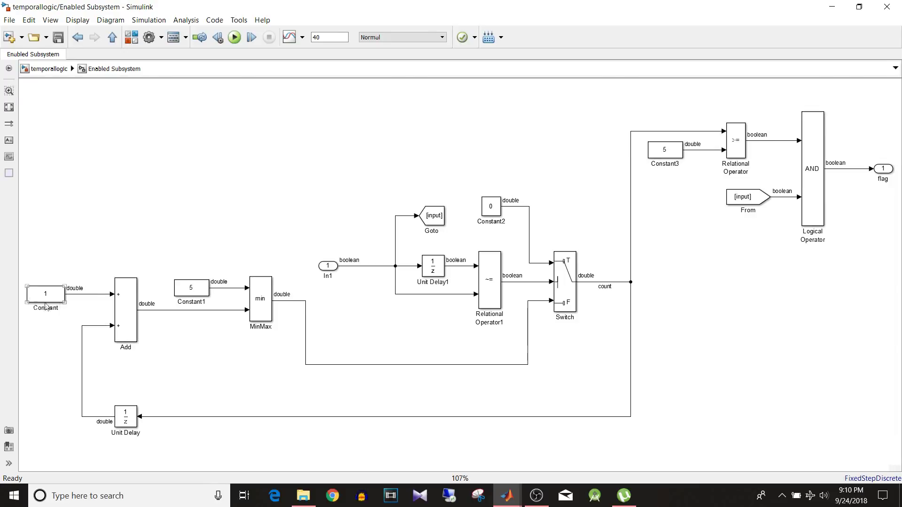
{"action": "left_click", "coordinate": [123, 296]}
{"action": "left_click", "coordinate": [61, 328]}
{"action": "left_click", "coordinate": [136, 336]}
{"action": "left_click", "coordinate": [261, 302]}
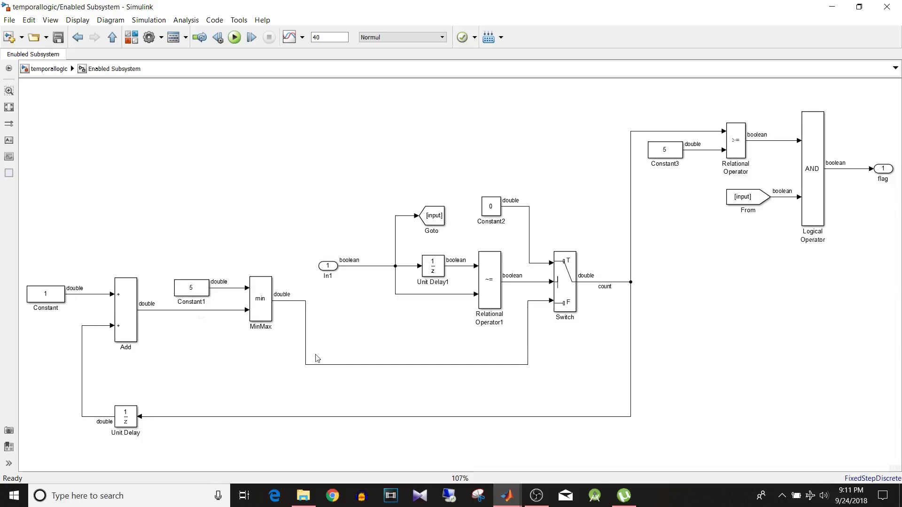
{"action": "left_click", "coordinate": [201, 315]}
{"action": "left_click_drag", "start_coordinate": [42, 262], "coordinate": [290, 428]}
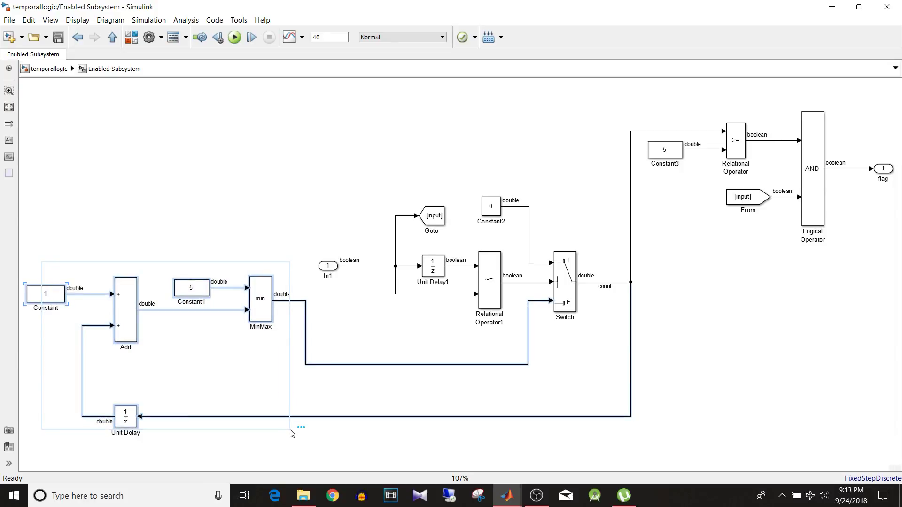
{"action": "left_click", "coordinate": [393, 343]}
{"action": "left_click", "coordinate": [125, 416]}
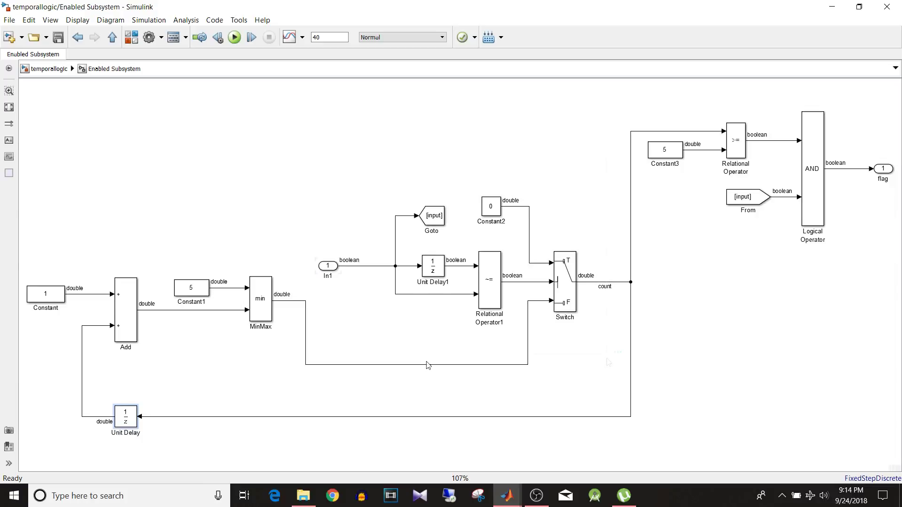
{"action": "left_click_drag", "start_coordinate": [318, 157], "coordinate": [607, 354]}
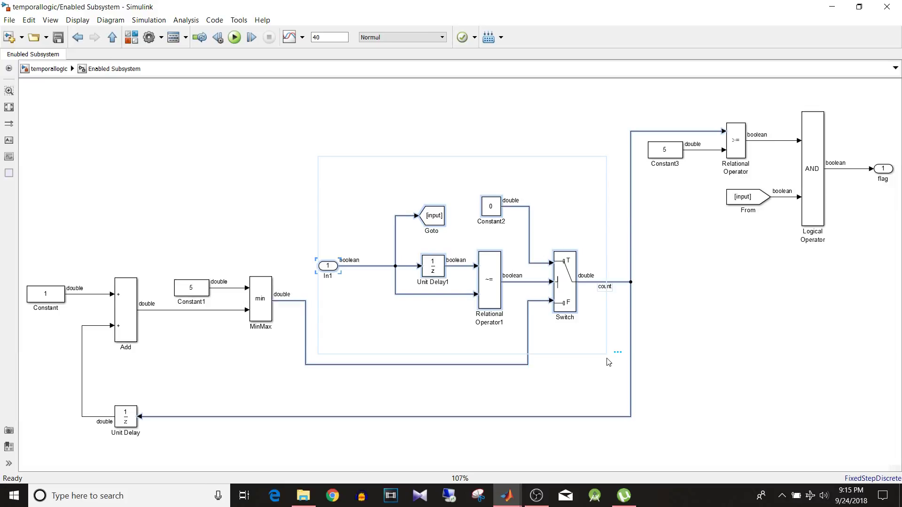
{"action": "left_click", "coordinate": [333, 292]}
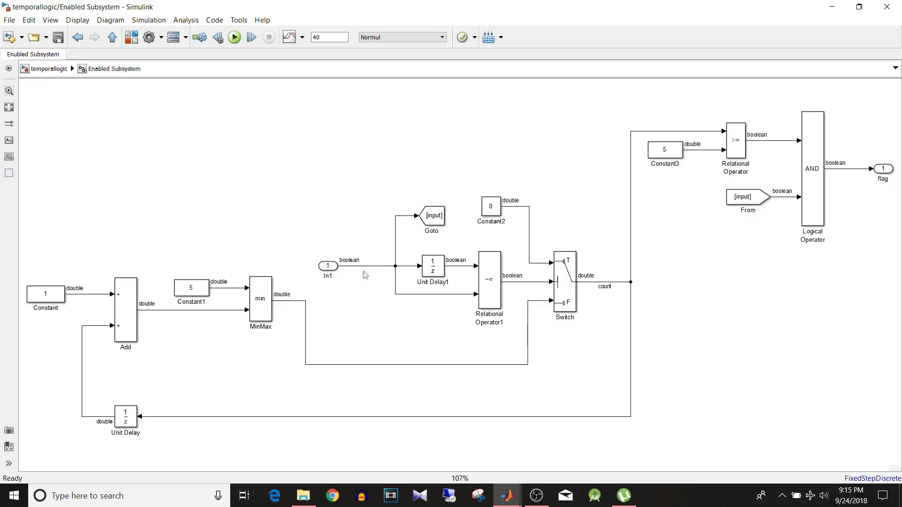
{"action": "left_click", "coordinate": [439, 275]}
{"action": "left_click", "coordinate": [457, 275]}
{"action": "left_click", "coordinate": [484, 290]}
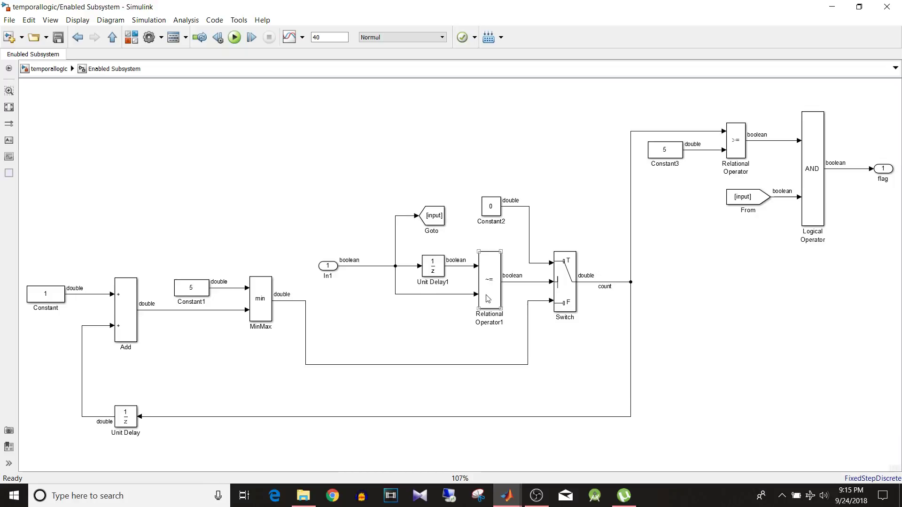
{"action": "left_click", "coordinate": [566, 294]}
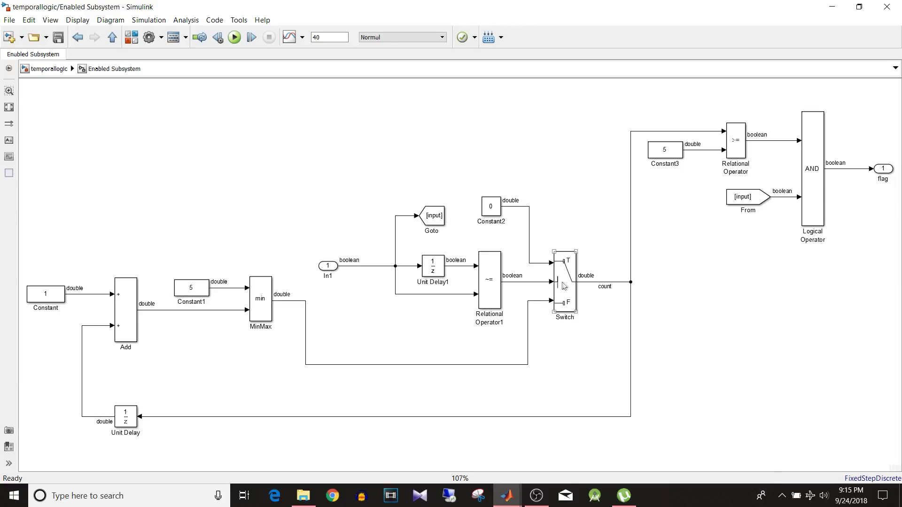
{"action": "left_click", "coordinate": [619, 290]}
{"action": "key", "text": "alt+Tab"}
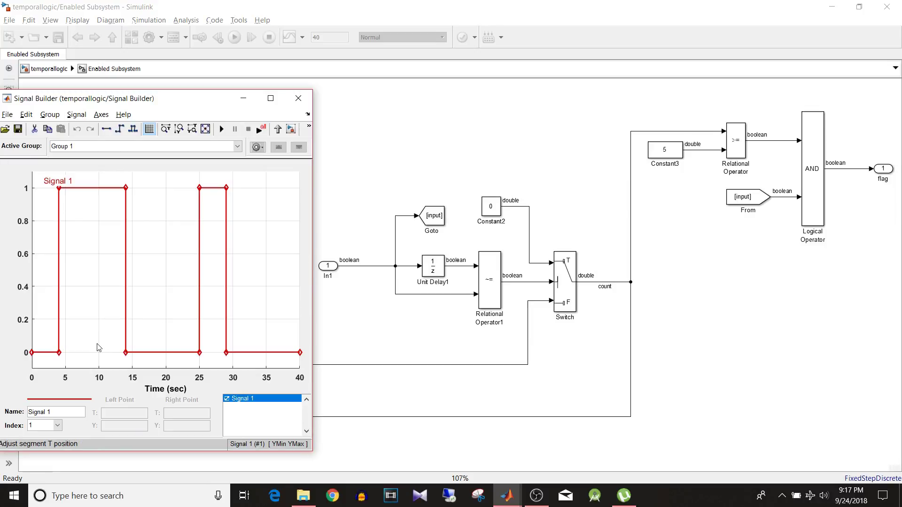
{"action": "left_click", "coordinate": [58, 337]}
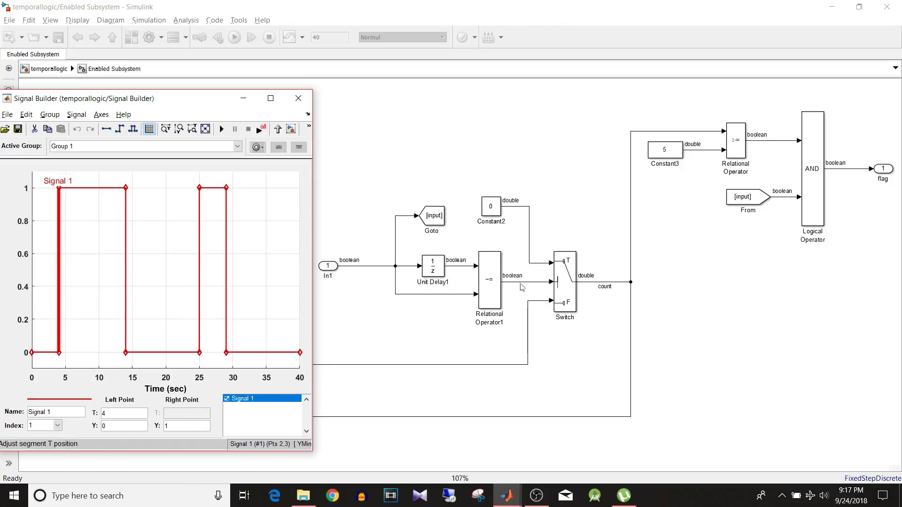
{"action": "left_click", "coordinate": [556, 285]}
{"action": "left_click", "coordinate": [534, 255]}
{"action": "left_click", "coordinate": [604, 306]}
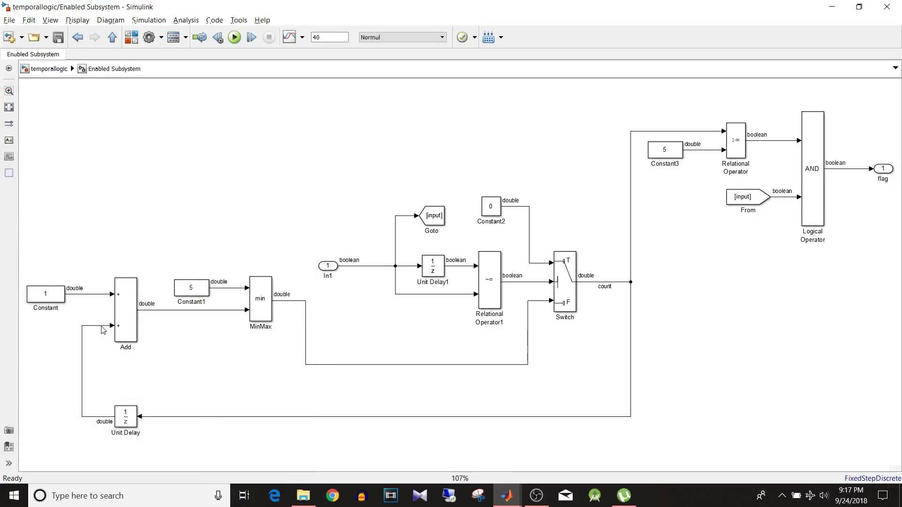
{"action": "left_click", "coordinate": [44, 297]}
{"action": "left_click", "coordinate": [149, 318]}
{"action": "left_click", "coordinate": [173, 310]}
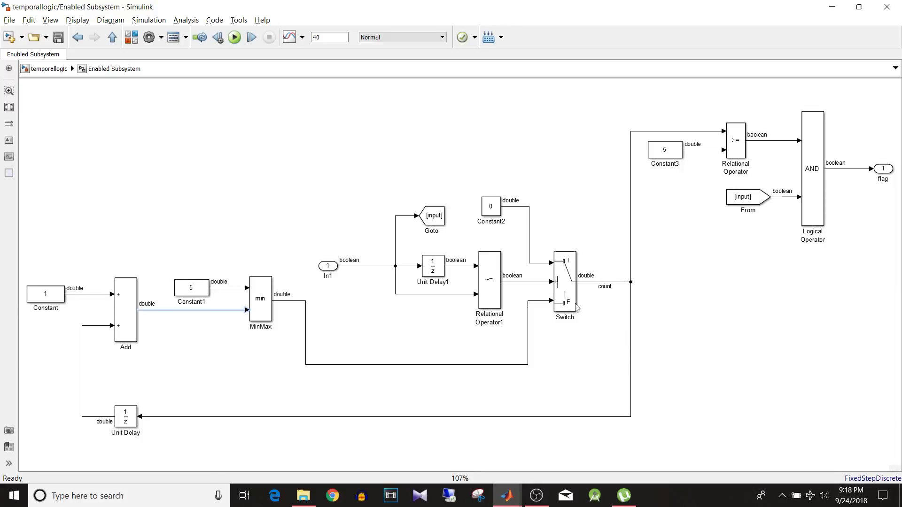
{"action": "left_click", "coordinate": [524, 283]}
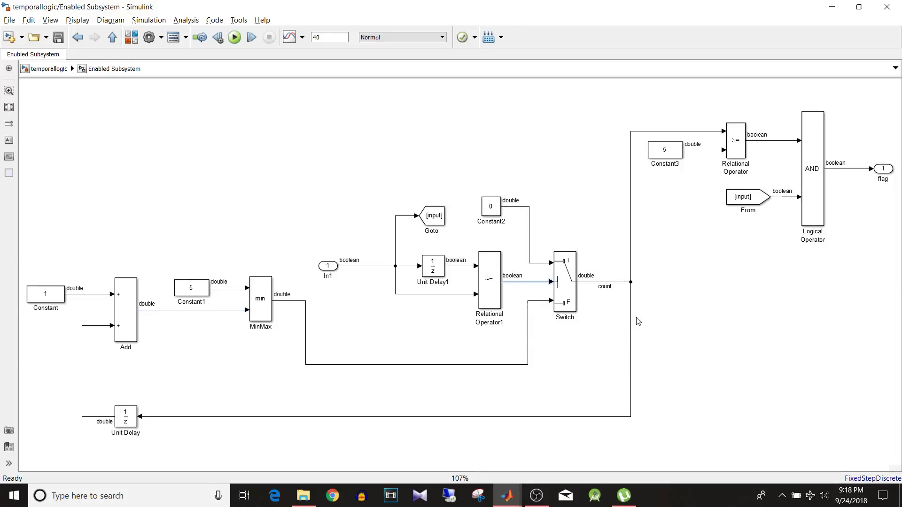
{"action": "left_click", "coordinate": [606, 283]}
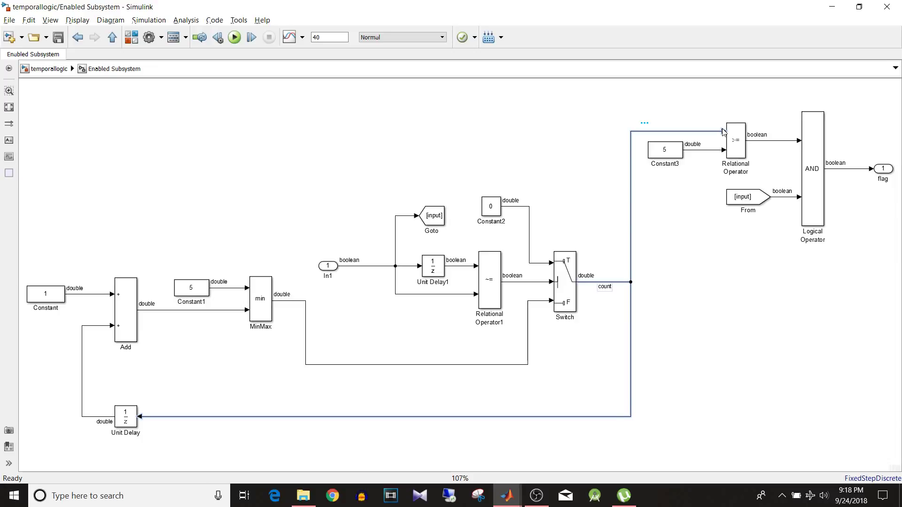
{"action": "left_click", "coordinate": [734, 137]}
{"action": "left_click", "coordinate": [780, 145]}
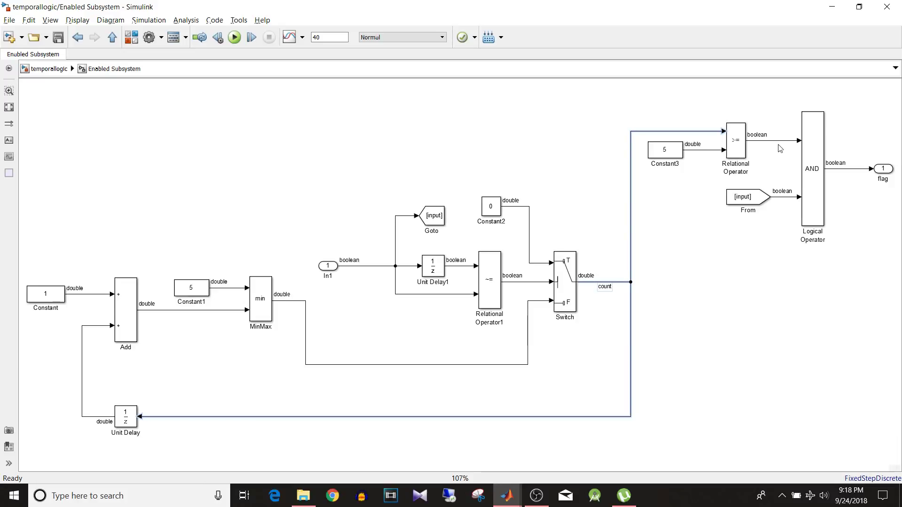
{"action": "left_click", "coordinate": [779, 142]}
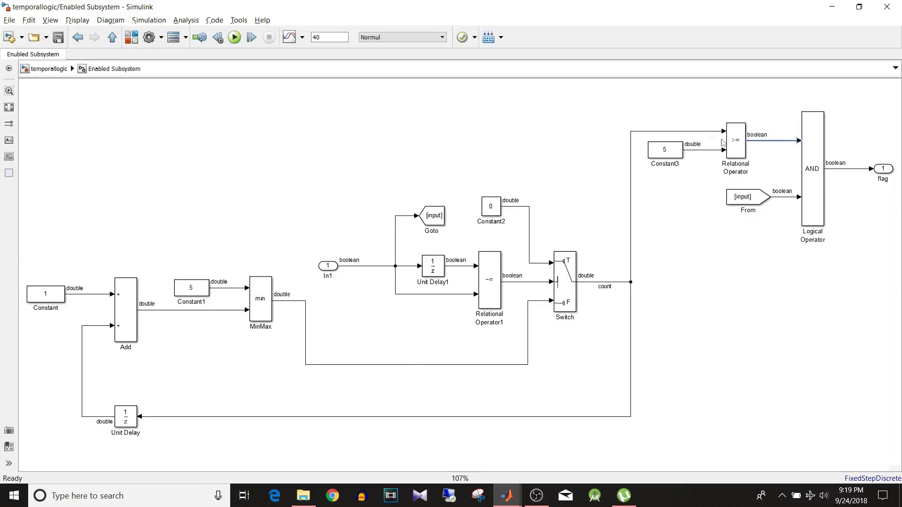
{"action": "left_click_drag", "start_coordinate": [649, 104], "coordinate": [744, 164]}
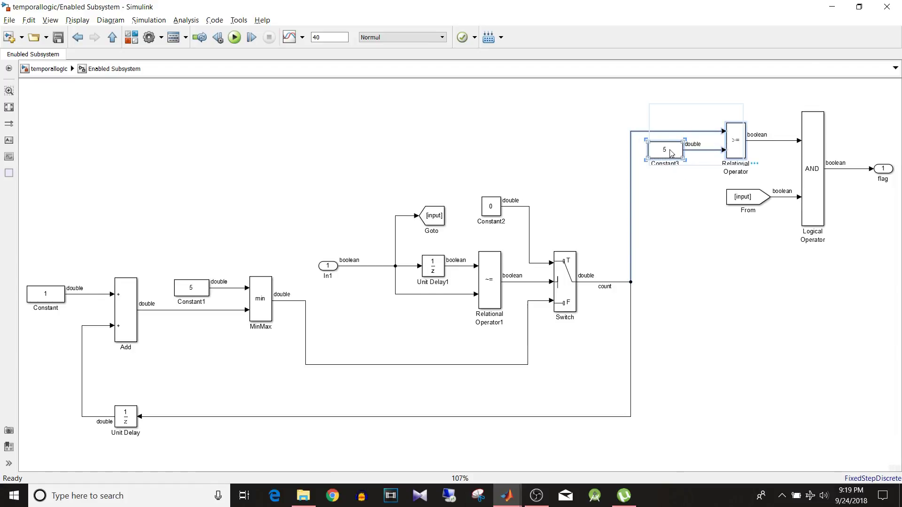
{"action": "left_click", "coordinate": [780, 141]}
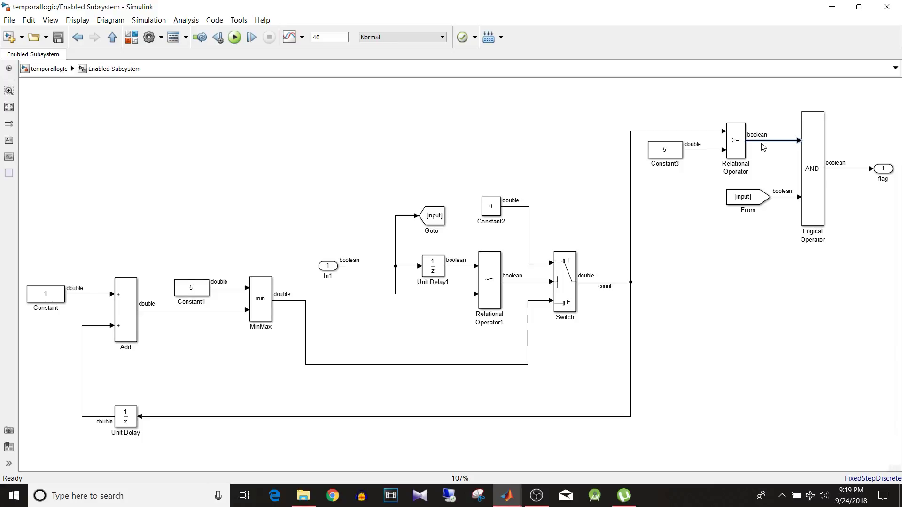
{"action": "left_click_drag", "start_coordinate": [719, 215], "coordinate": [818, 192]}
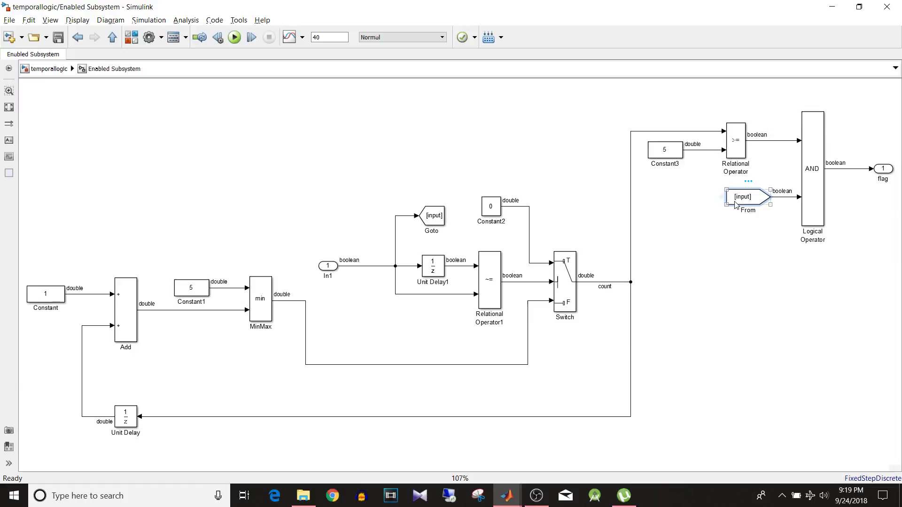
{"action": "left_click", "coordinate": [731, 156]}
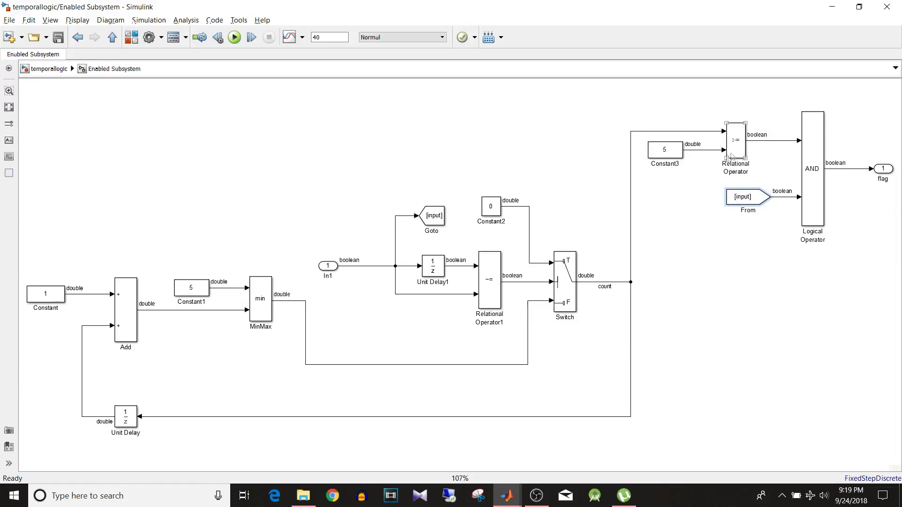
{"action": "left_click", "coordinate": [698, 129]}
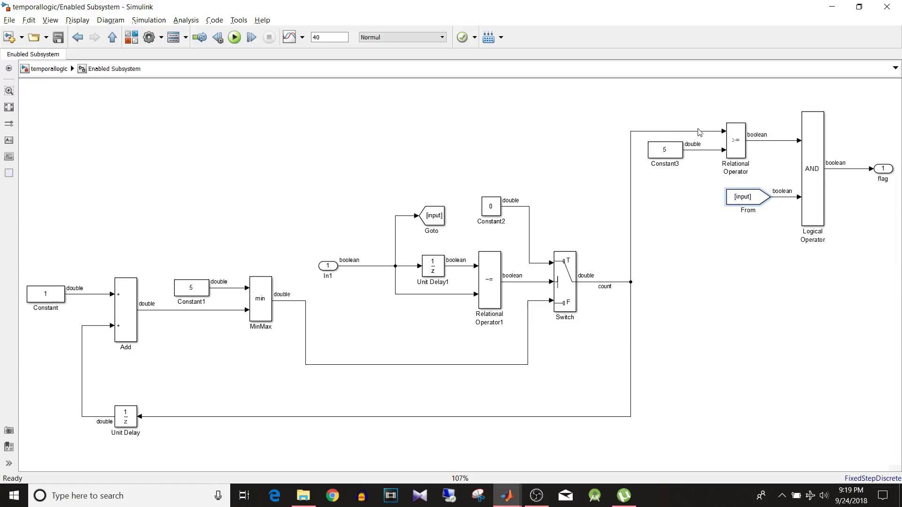
{"action": "left_click", "coordinate": [739, 203]}
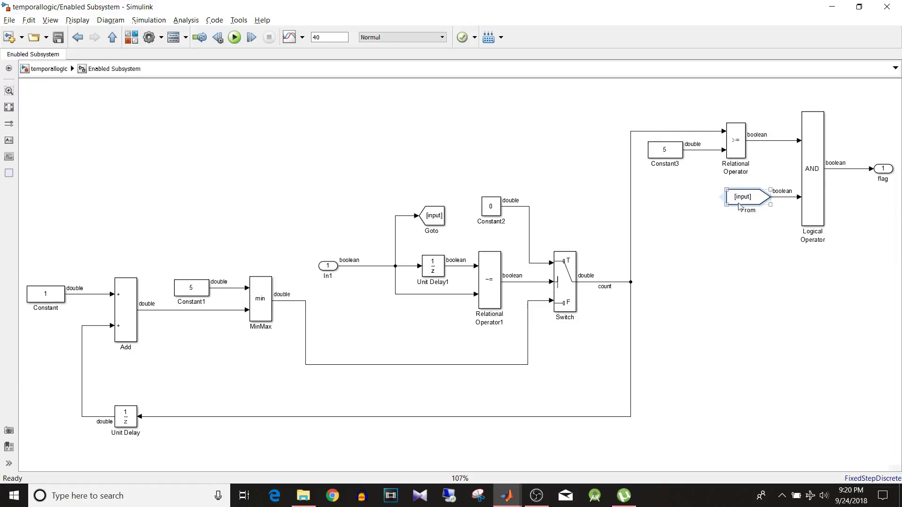
{"action": "left_click", "coordinate": [816, 190]}
{"action": "left_click", "coordinate": [847, 263]}
{"action": "left_click", "coordinate": [853, 169]}
{"action": "left_click", "coordinate": [160, 177]}
{"action": "left_click_drag", "start_coordinate": [62, 268], "coordinate": [277, 399]}
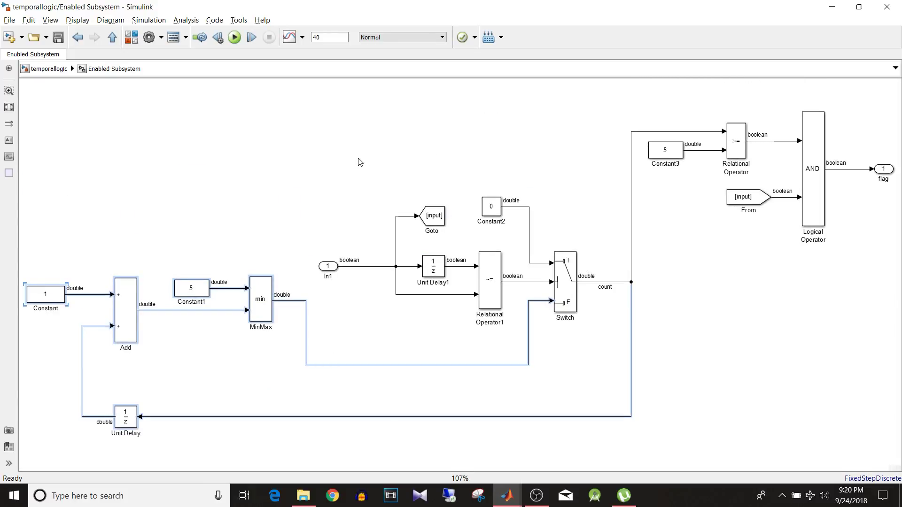
{"action": "left_click_drag", "start_coordinate": [359, 159], "coordinate": [591, 339]}
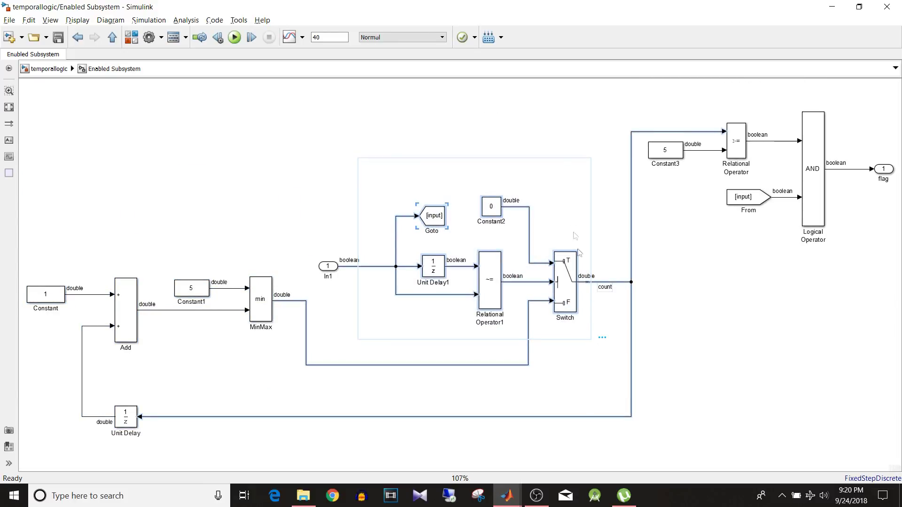
{"action": "left_click", "coordinate": [560, 143]}
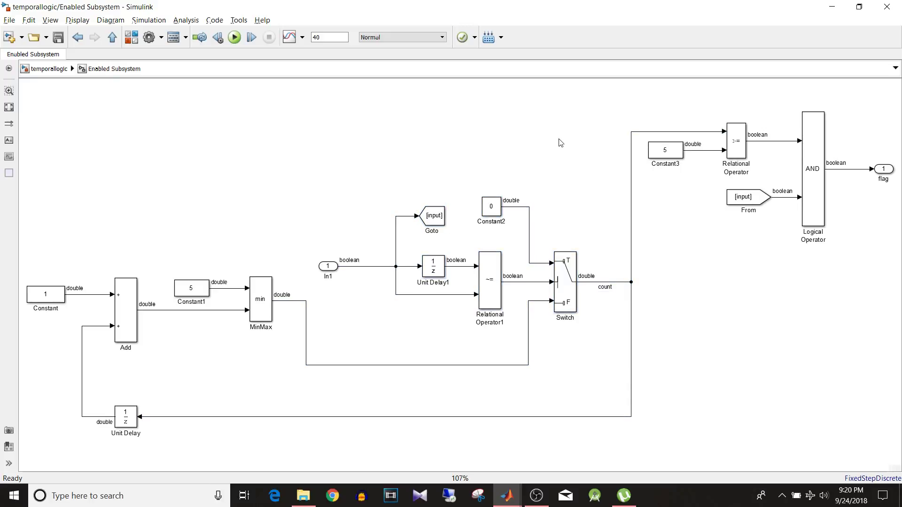
{"action": "left_click", "coordinate": [560, 142]}
{"action": "mouse_move", "coordinate": [665, 93]}
{"action": "left_mouse_down"}
{"action": "mouse_move", "coordinate": [866, 261]}
{"action": "mouse_move", "coordinate": [851, 255]}
{"action": "left_mouse_up"}
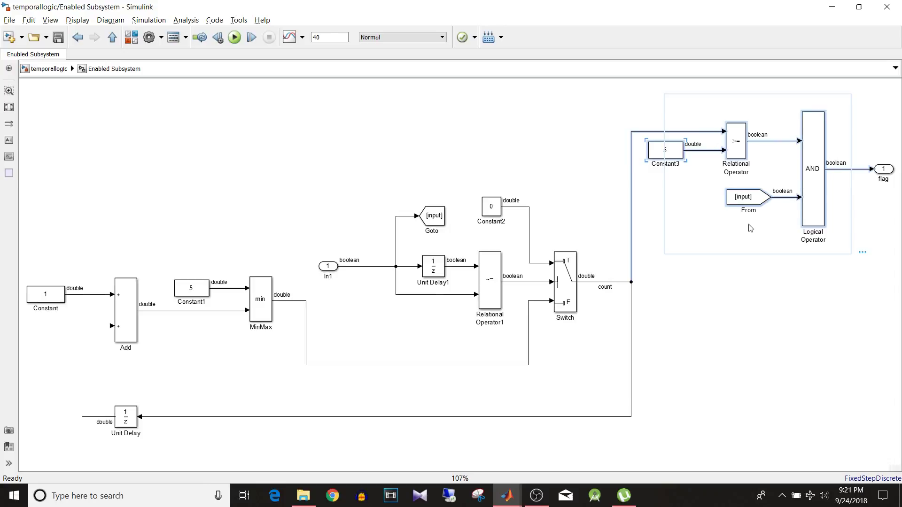
{"action": "left_click", "coordinate": [844, 267]}
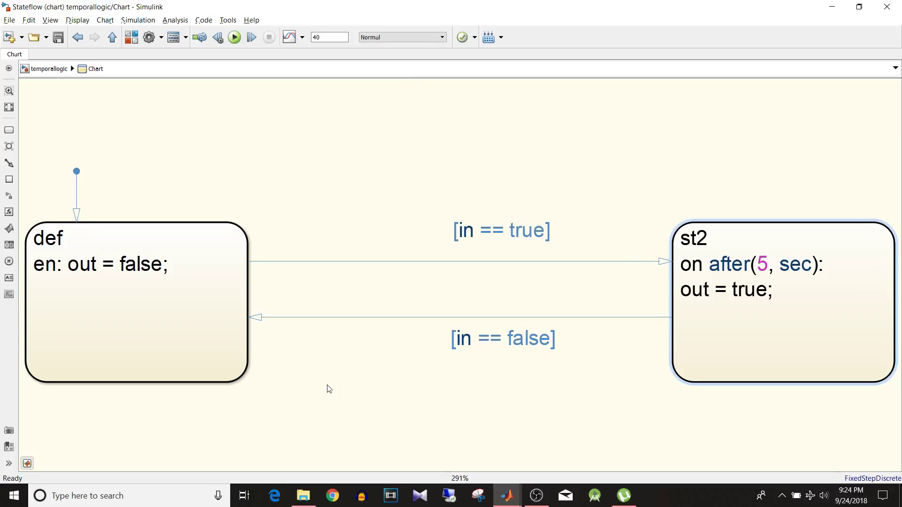
Inspect states def and st2 and the [in == true] transition
{"action": "left_click", "coordinate": [811, 327]}
{"action": "left_click", "coordinate": [148, 314]}
{"action": "left_click", "coordinate": [739, 324], "text": "shift"}
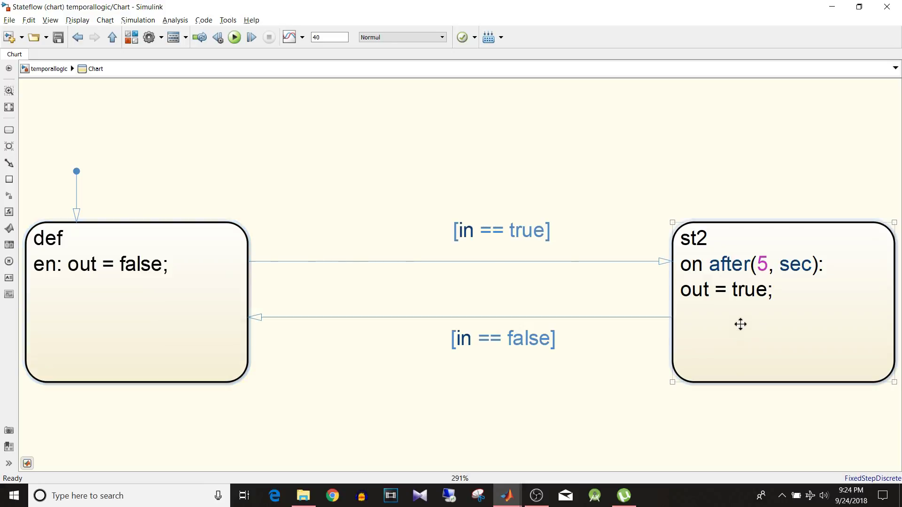
{"action": "left_click", "coordinate": [178, 327]}
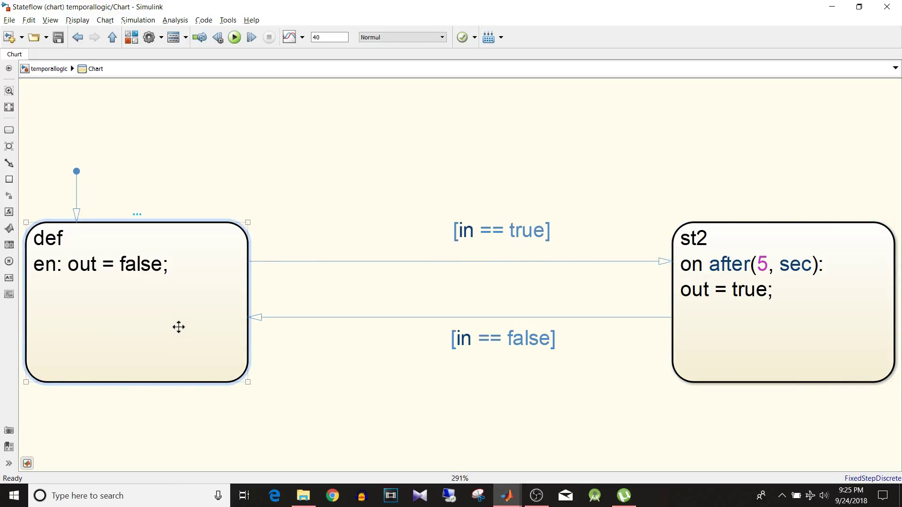
{"action": "left_click", "coordinate": [344, 269]}
{"action": "left_click", "coordinate": [346, 261]}
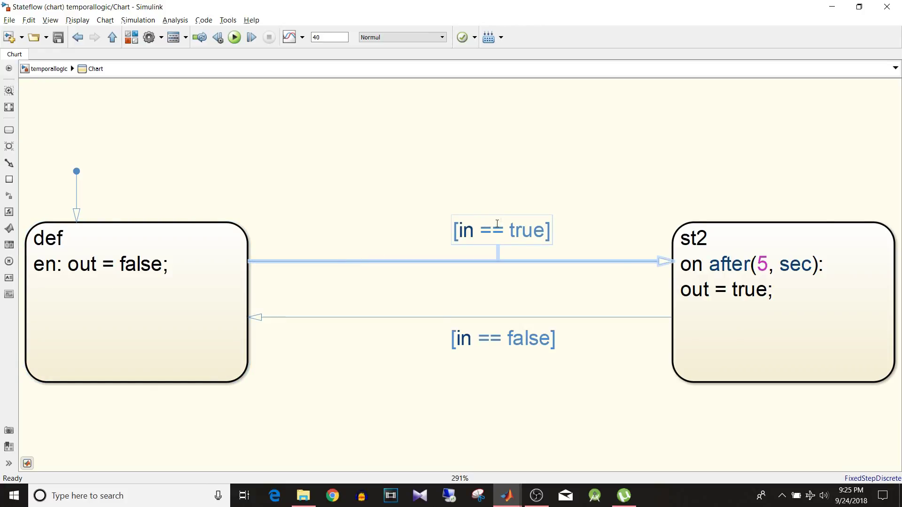
{"action": "left_click", "coordinate": [789, 333]}
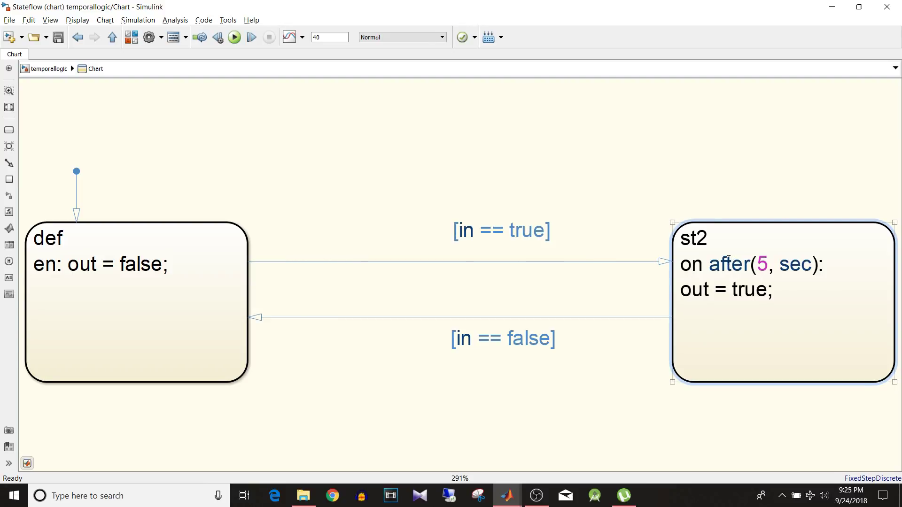
Edit st2's label to add a space after the comma in after(5, sec)
{"action": "left_click", "coordinate": [682, 265]}
{"action": "left_click", "coordinate": [776, 270]}
{"action": "left_click", "coordinate": [768, 262]}
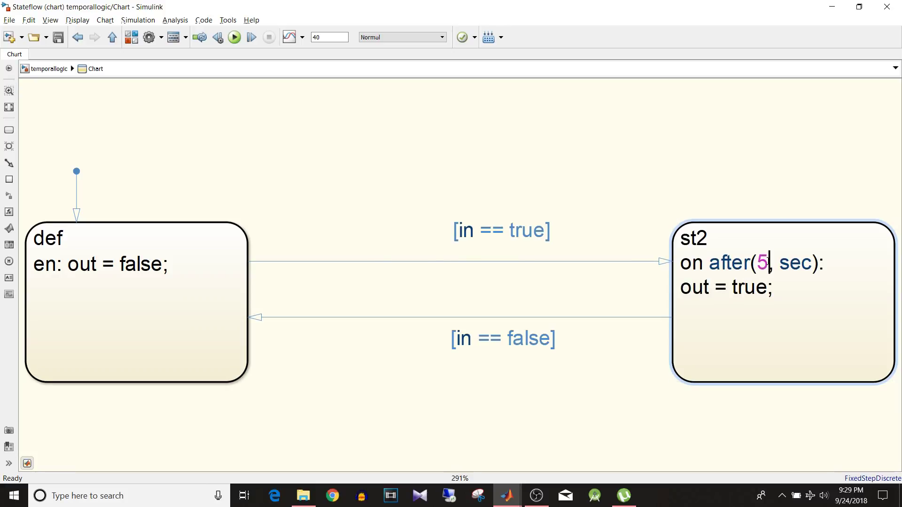
{"action": "left_click", "coordinate": [788, 265]}
Commit st2's label as 'on after(5, sec): out = true;' and select the [in == false] transition
{"action": "left_click", "coordinate": [447, 261]}
{"action": "left_click", "coordinate": [734, 250]}
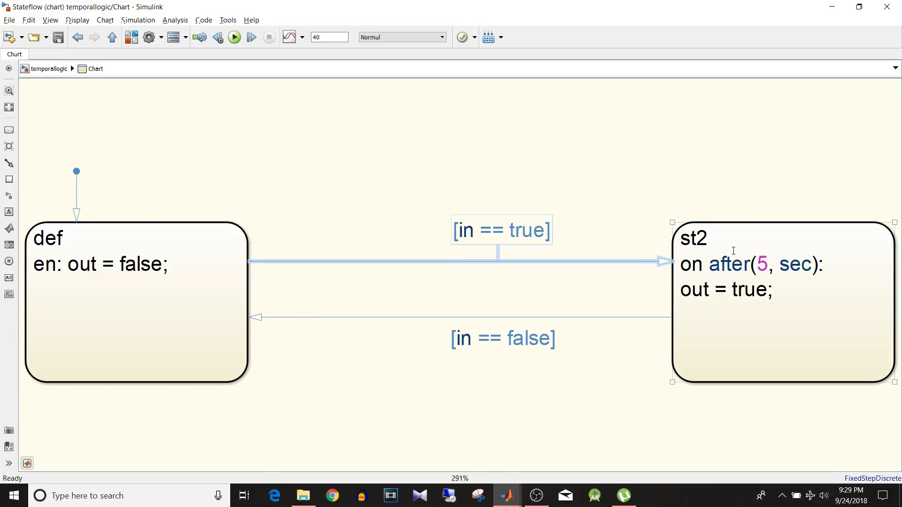
{"action": "left_click", "coordinate": [700, 261]}
{"action": "left_click_drag", "start_coordinate": [709, 262], "coordinate": [818, 264]}
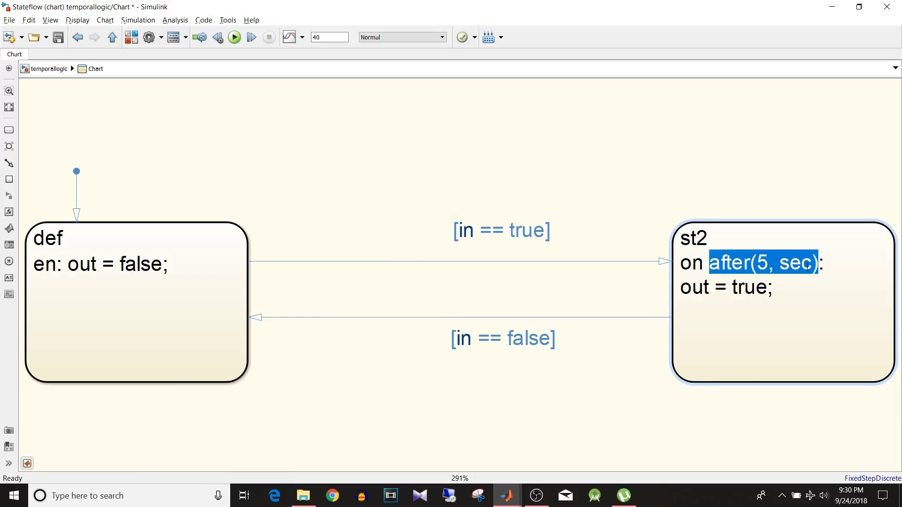
{"action": "left_click", "coordinate": [790, 303]}
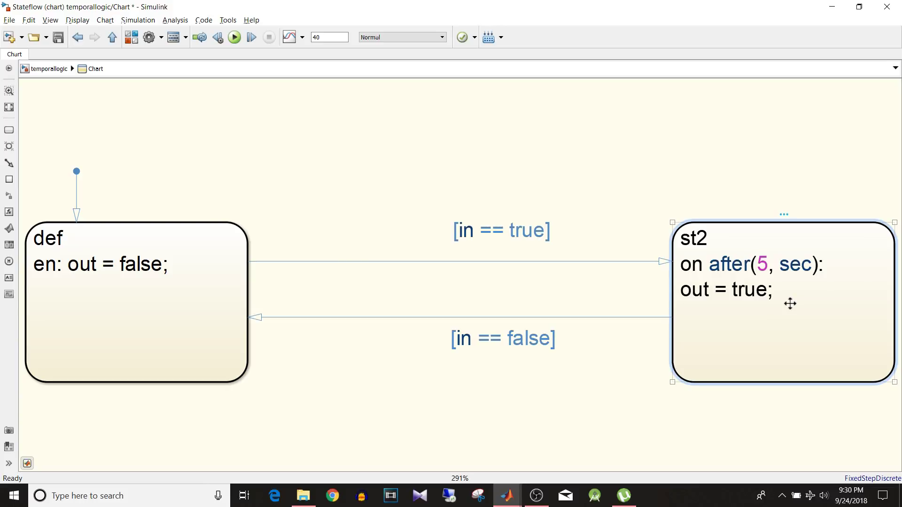
{"action": "left_click", "coordinate": [628, 317]}
{"action": "left_click", "coordinate": [151, 298], "text": "shift"}
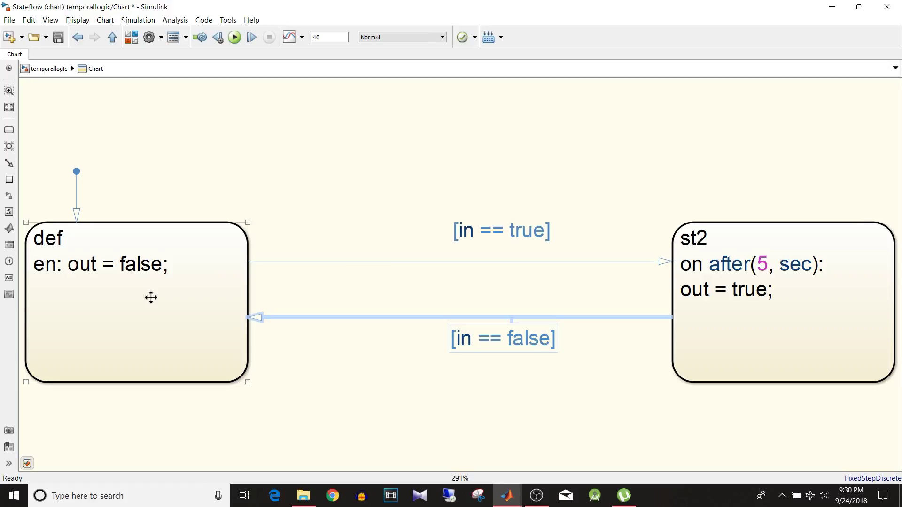
Return to temporallogic, review the fixed-step solver (step 1, stop 40), and reopen the Enabled Subsystem
{"action": "left_click", "coordinate": [39, 69]}
{"action": "left_click", "coordinate": [147, 39]}
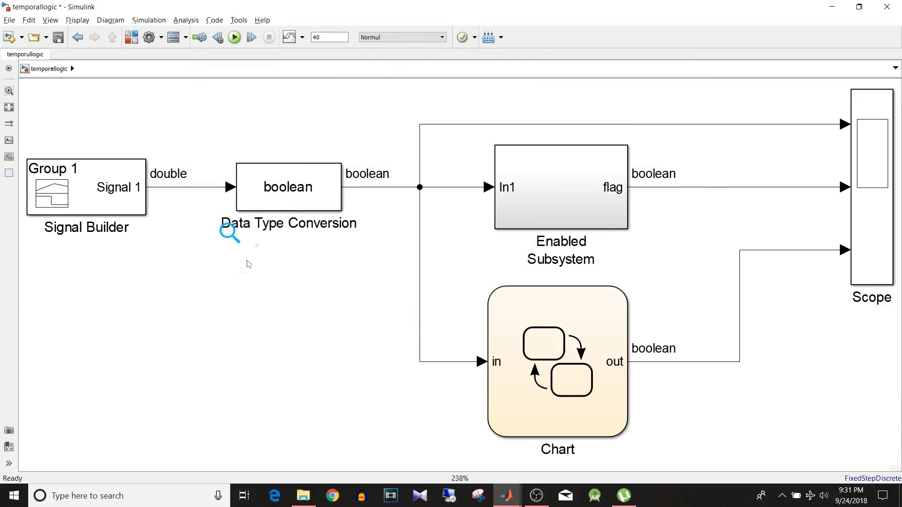
{"action": "double_click", "coordinate": [533, 189]}
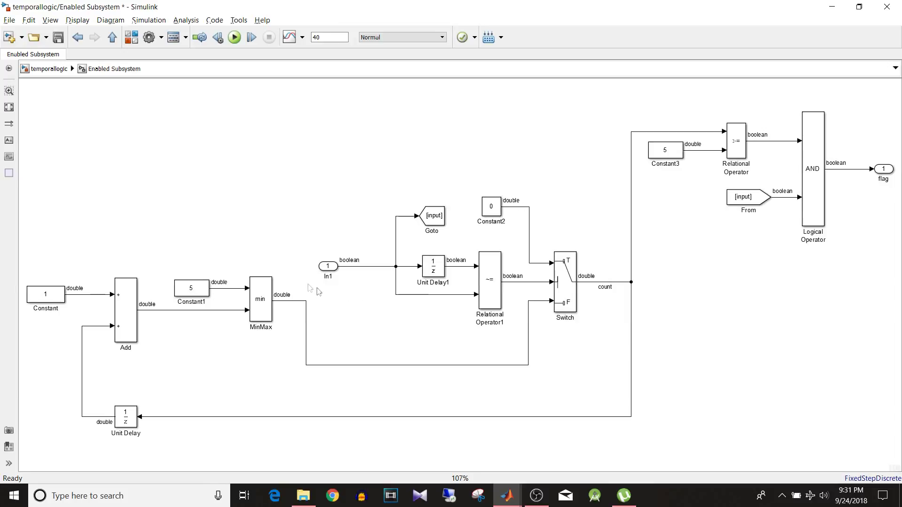
{"action": "left_click", "coordinate": [200, 292]}
{"action": "left_click", "coordinate": [47, 298]}
{"action": "left_click", "coordinate": [41, 68]}
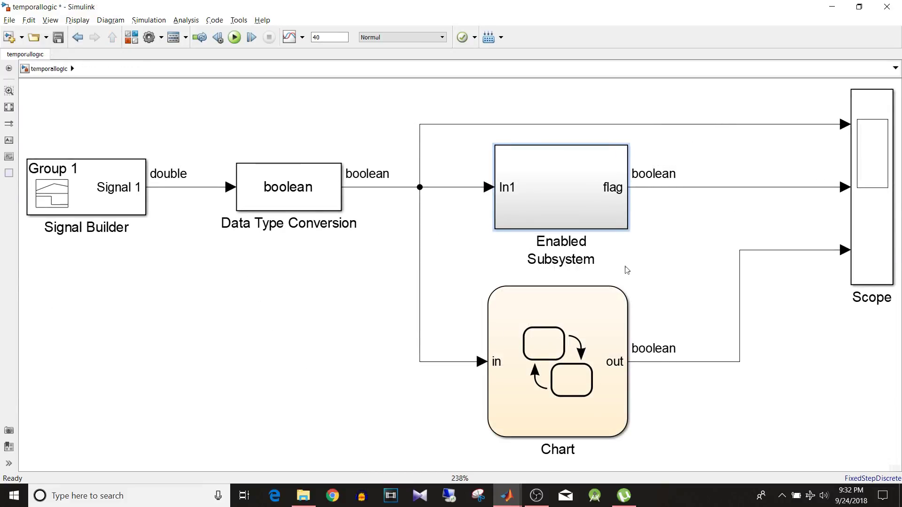
{"action": "left_click", "coordinate": [570, 360]}
{"action": "double_click", "coordinate": [570, 360]}
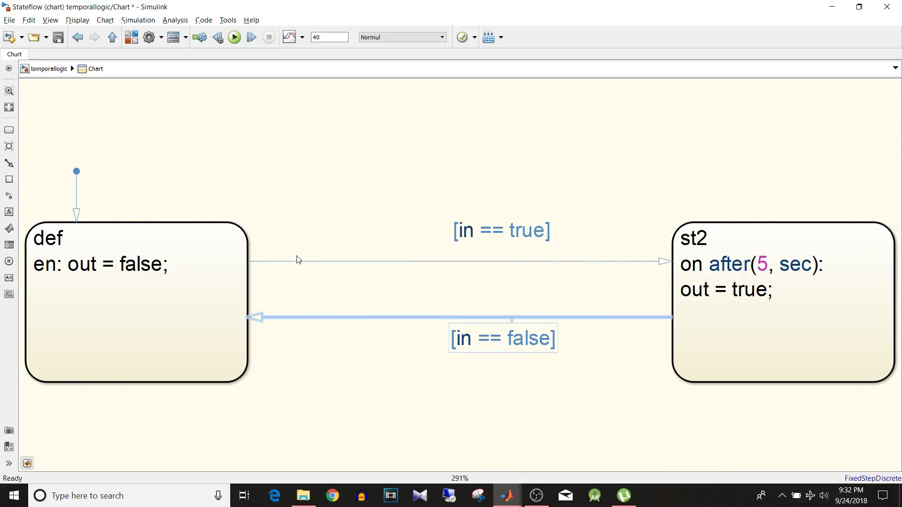
{"action": "left_click", "coordinate": [49, 69]}
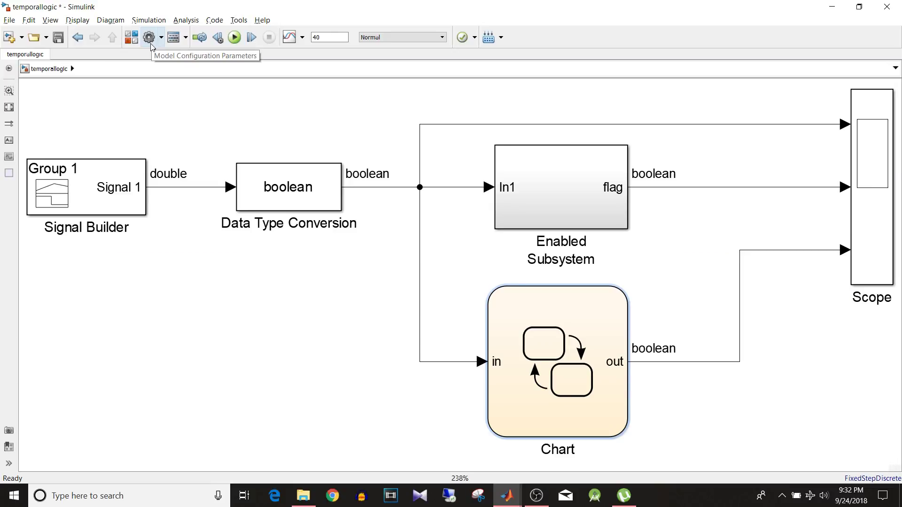
Name the Enabled Subsystem output signal simout and the Chart output signal stateflowout
{"action": "left_click", "coordinate": [778, 125]}
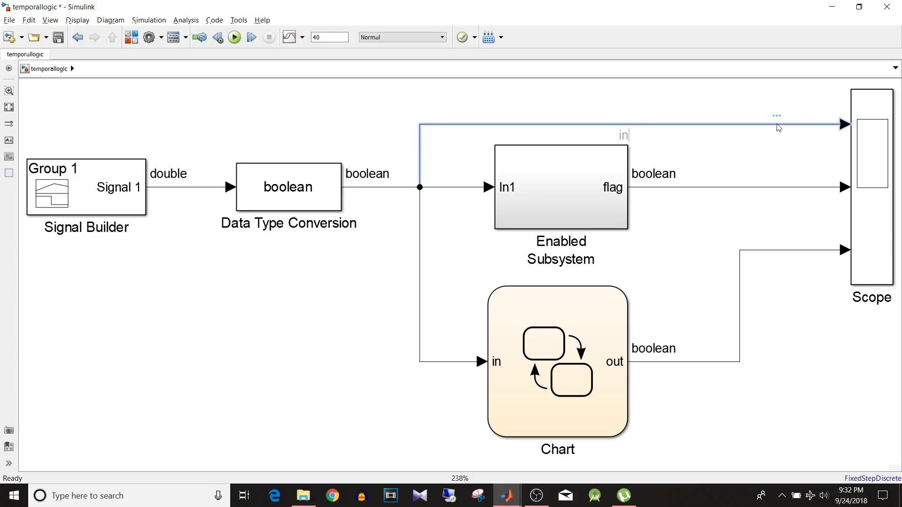
{"action": "double_click", "coordinate": [766, 188]}
{"action": "type", "text": "dimout"}
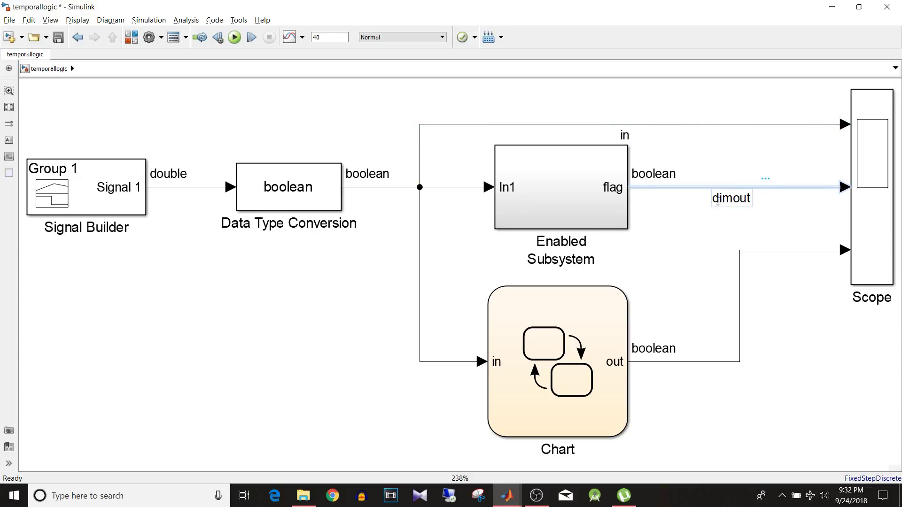
{"action": "double_click", "coordinate": [785, 250]}
{"action": "type", "text": "stateflow"}
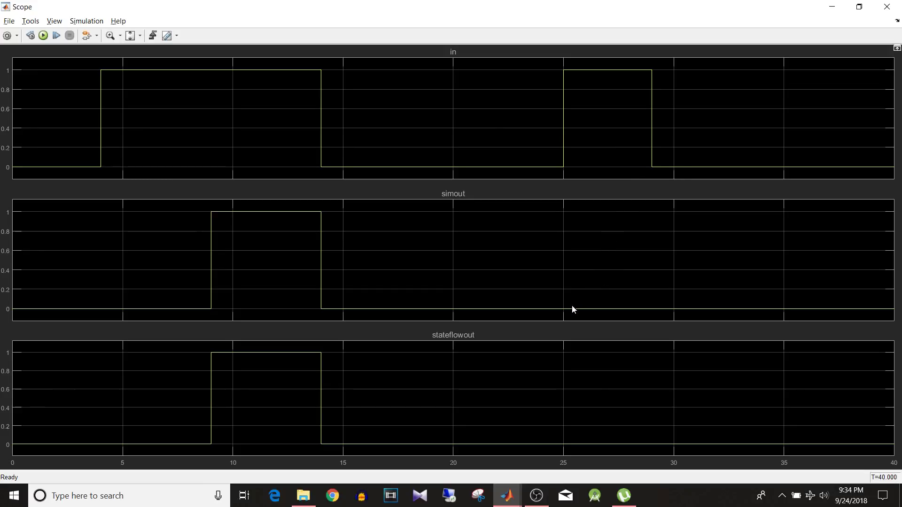
Close the Scope plot window after reviewing the matching simout and stateflowout traces
{"action": "left_click", "coordinate": [887, 6]}
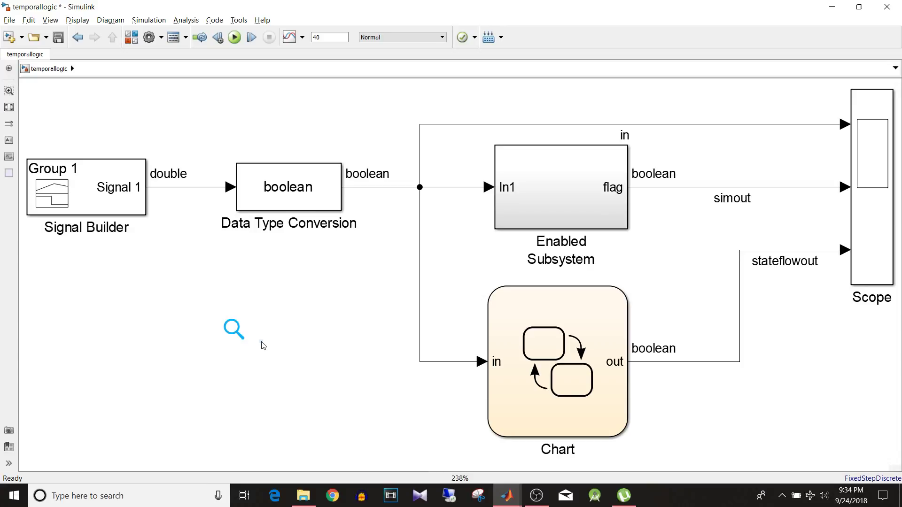
{"action": "left_click", "coordinate": [520, 197]}
{"action": "double_click", "coordinate": [519, 194]}
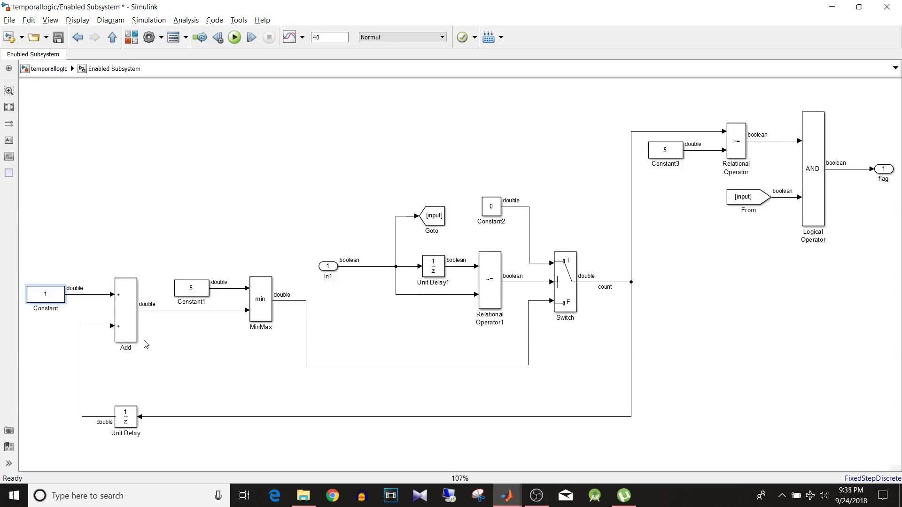
{"action": "left_click", "coordinate": [50, 296]}
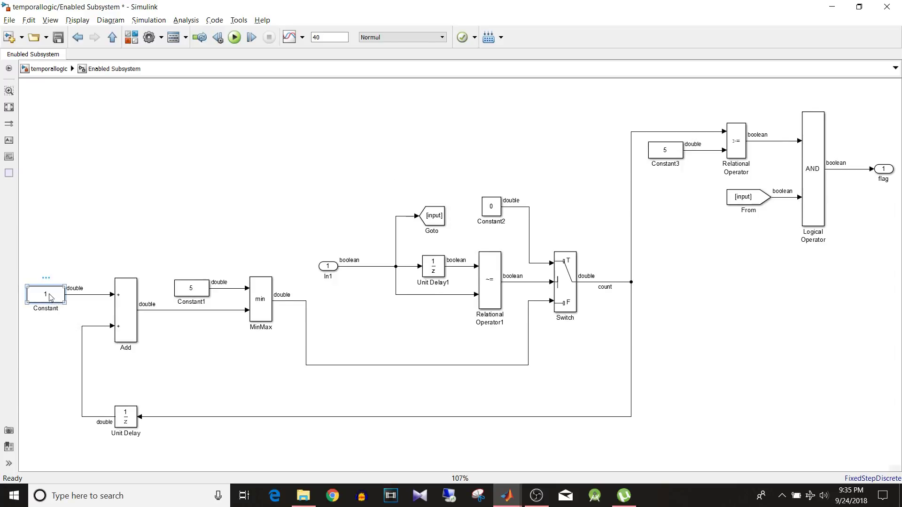
{"action": "left_click", "coordinate": [45, 69]}
{"action": "double_click", "coordinate": [558, 362]}
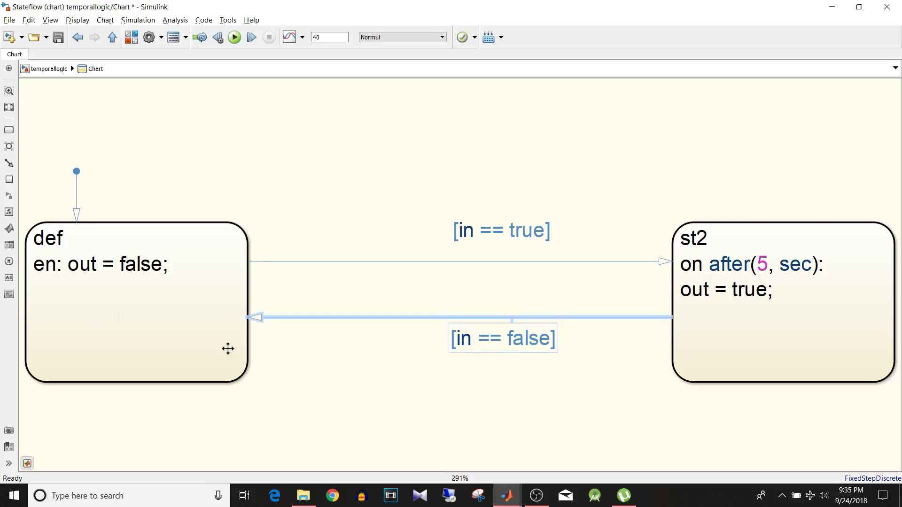
{"action": "left_click", "coordinate": [42, 70]}
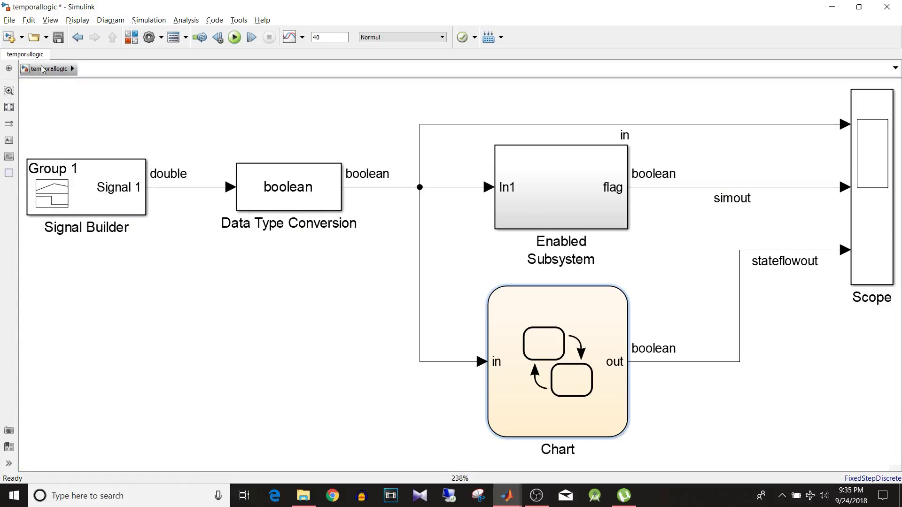